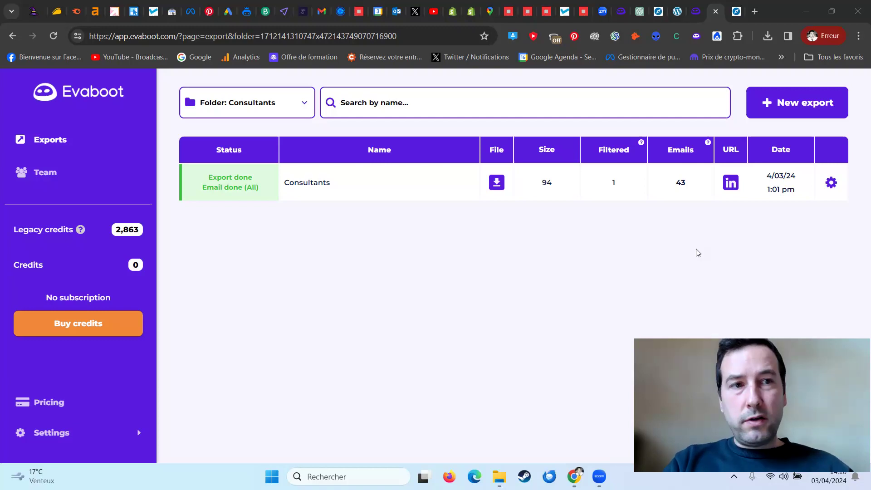
Examine the LinkedIn Sales Navigator people search for "j'accompagne les" and its company, role and personal filters
{"action": "left_click", "coordinate": [735, 10]}
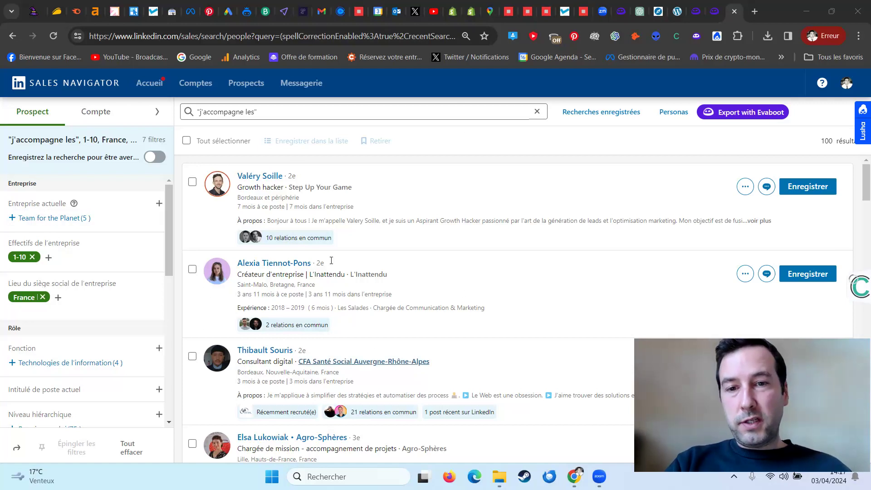
{"action": "left_click", "coordinate": [714, 11]}
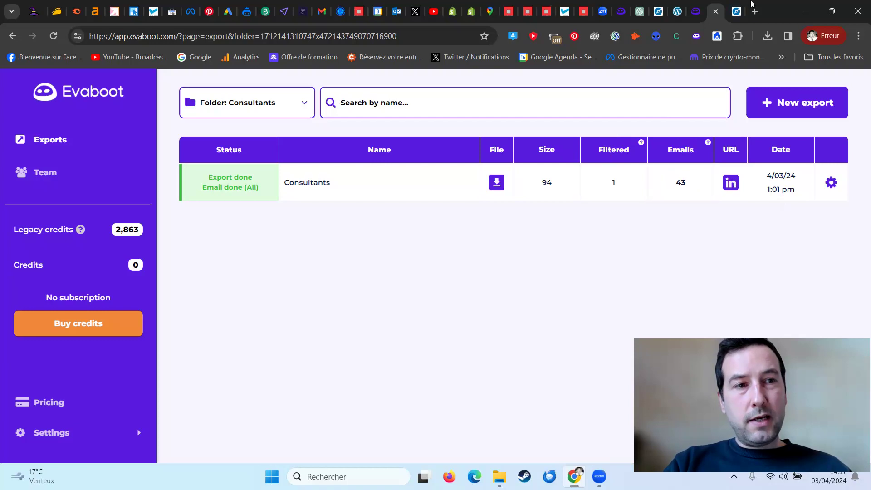
{"action": "left_click", "coordinate": [737, 11]}
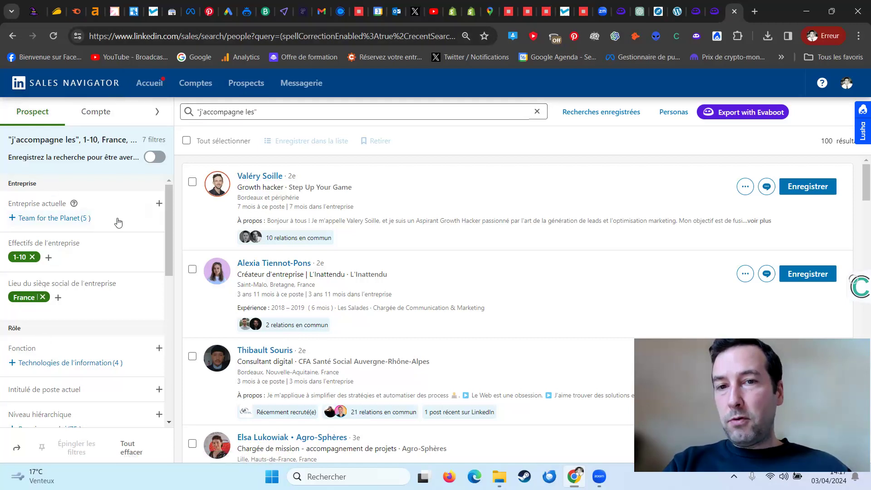
{"action": "left_click_drag", "start_coordinate": [267, 115], "coordinate": [191, 111]}
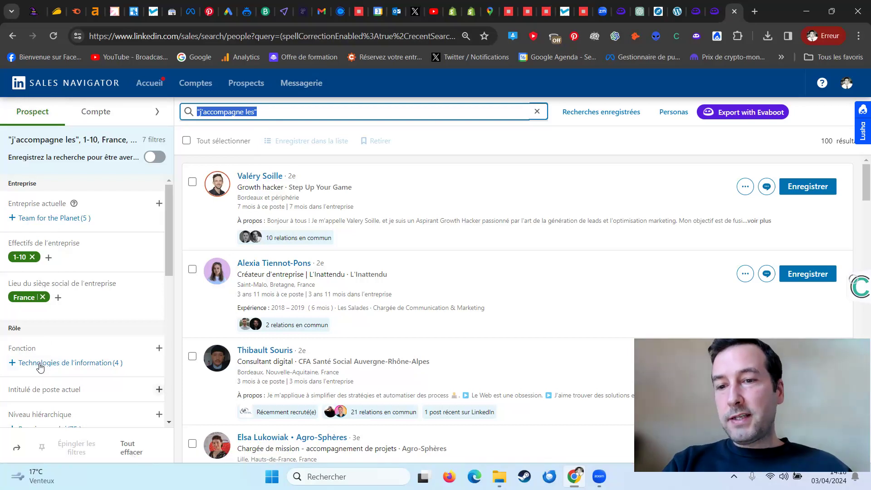
{"action": "scroll", "coordinate": [40, 364], "scroll_direction": "down", "scroll_amount": 3}
{"action": "scroll", "coordinate": [40, 365], "scroll_direction": "down", "scroll_amount": 2}
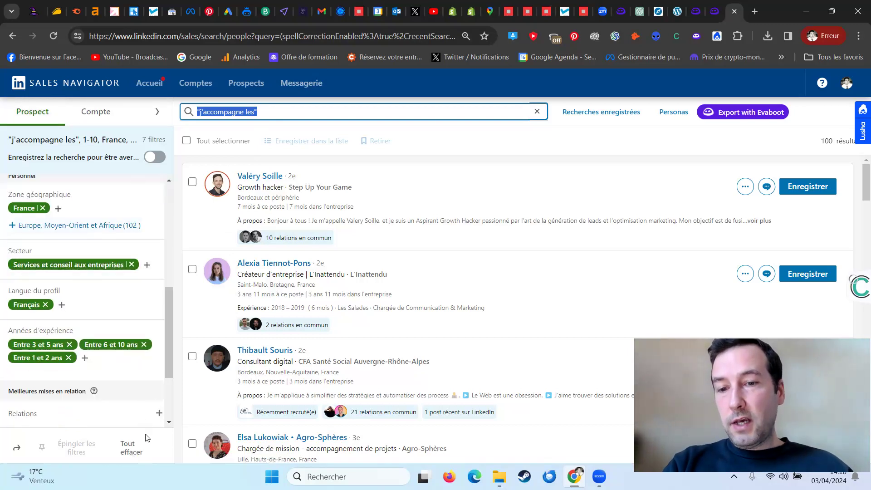
{"action": "scroll", "coordinate": [130, 290], "scroll_direction": "up", "scroll_amount": 5}
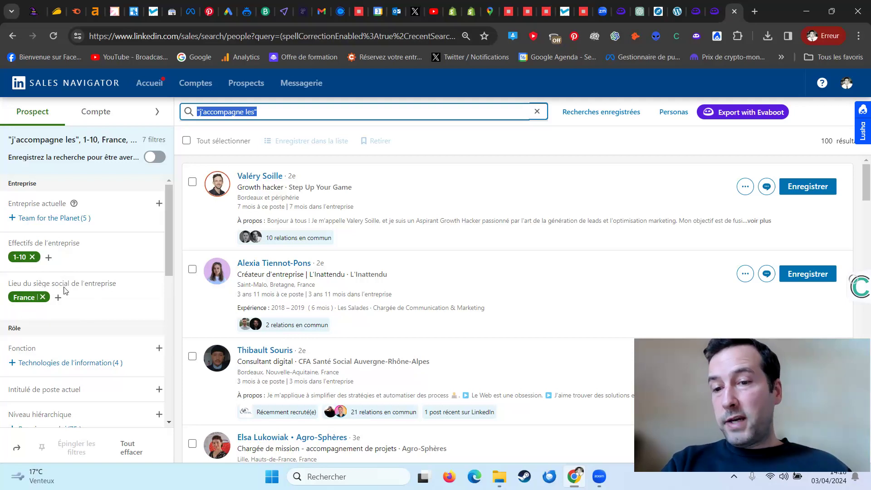
{"action": "scroll", "coordinate": [55, 237], "scroll_direction": "down", "scroll_amount": 4}
{"action": "scroll", "coordinate": [46, 273], "scroll_direction": "up", "scroll_amount": 1}
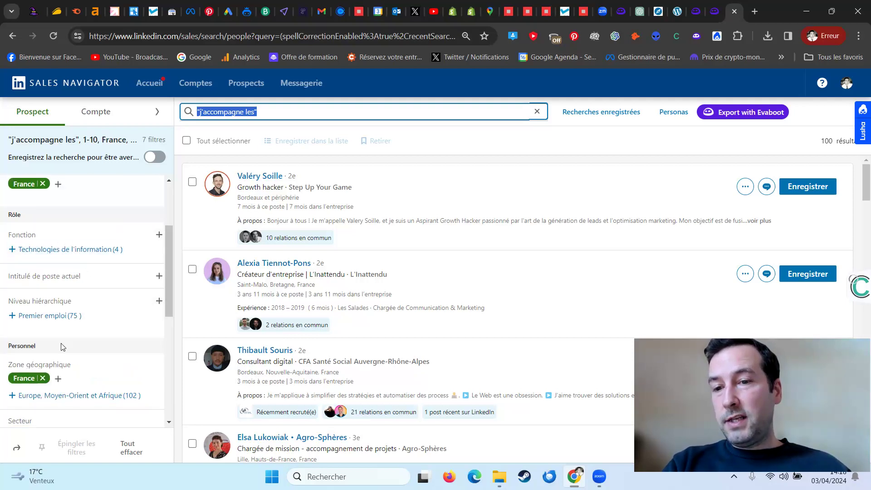
Expand the Niveau hiérarchique filter and examine its options and the location, sector, language, experience and recent activity filters
{"action": "left_click", "coordinate": [159, 301]}
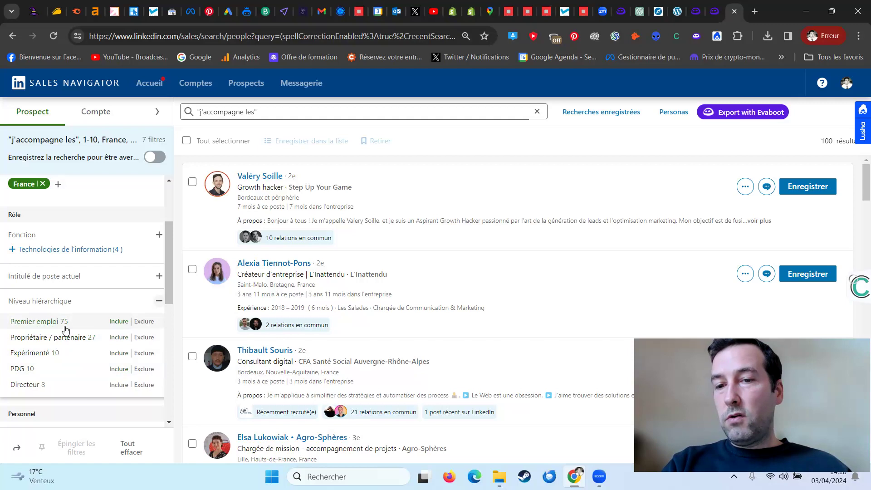
{"action": "scroll", "coordinate": [64, 345], "scroll_direction": "down", "scroll_amount": 2}
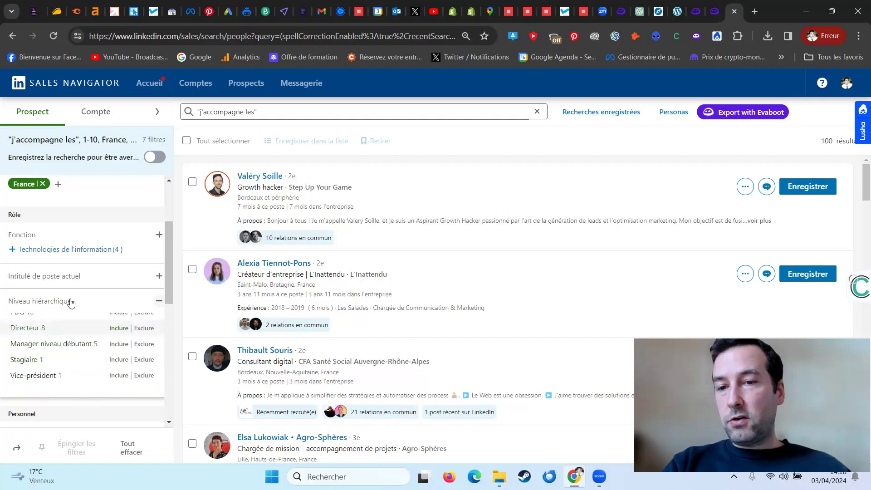
{"action": "scroll", "coordinate": [120, 415], "scroll_direction": "down", "scroll_amount": 2}
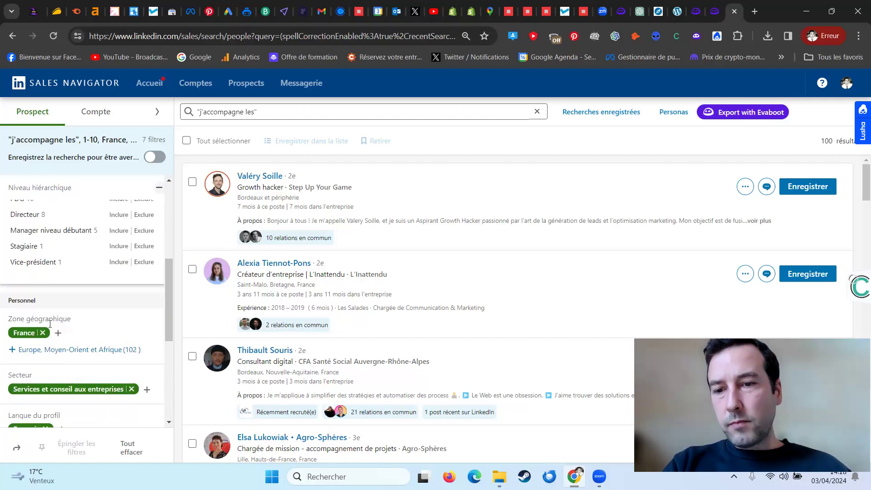
{"action": "scroll", "coordinate": [157, 339], "scroll_direction": "down", "scroll_amount": 2}
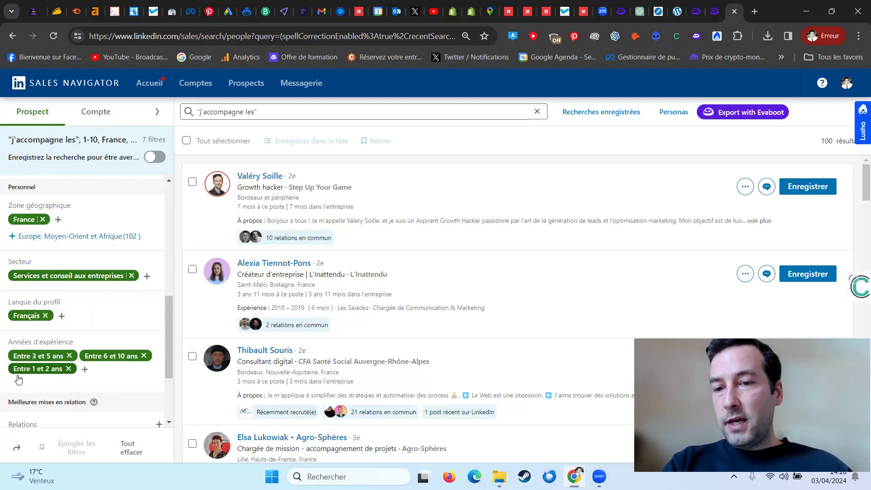
{"action": "scroll", "coordinate": [70, 321], "scroll_direction": "down", "scroll_amount": 2}
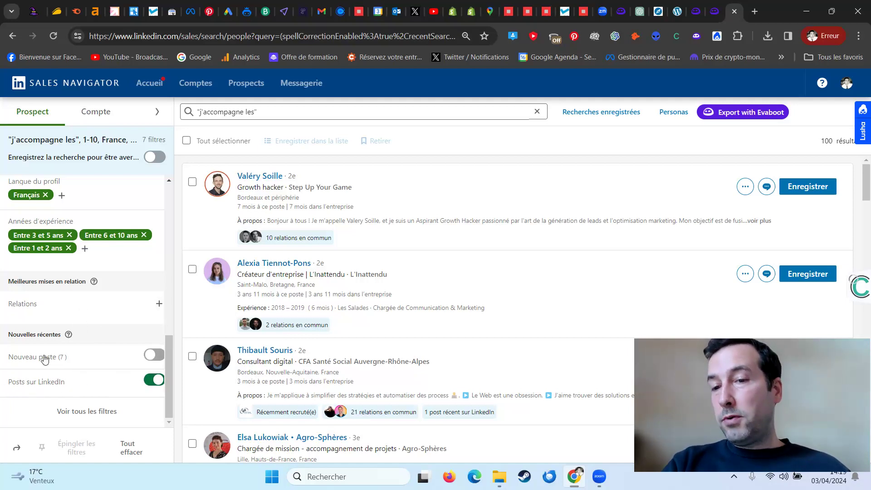
{"action": "scroll", "coordinate": [77, 361], "scroll_direction": "up", "scroll_amount": 10}
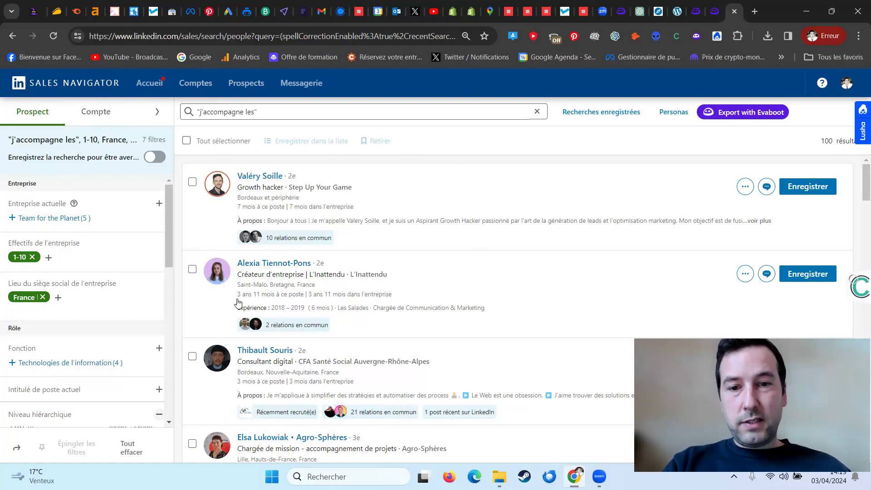
Browse the people in the search results and check the matching Consultants export in Evaboot
{"action": "scroll", "coordinate": [269, 252], "scroll_direction": "down", "scroll_amount": 4}
{"action": "scroll", "coordinate": [267, 291], "scroll_direction": "down", "scroll_amount": 5}
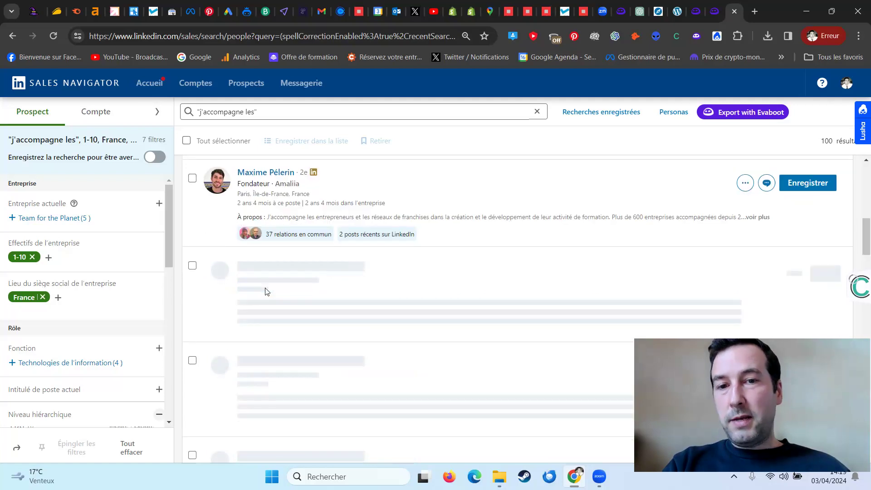
{"action": "scroll", "coordinate": [266, 291], "scroll_direction": "up", "scroll_amount": 10}
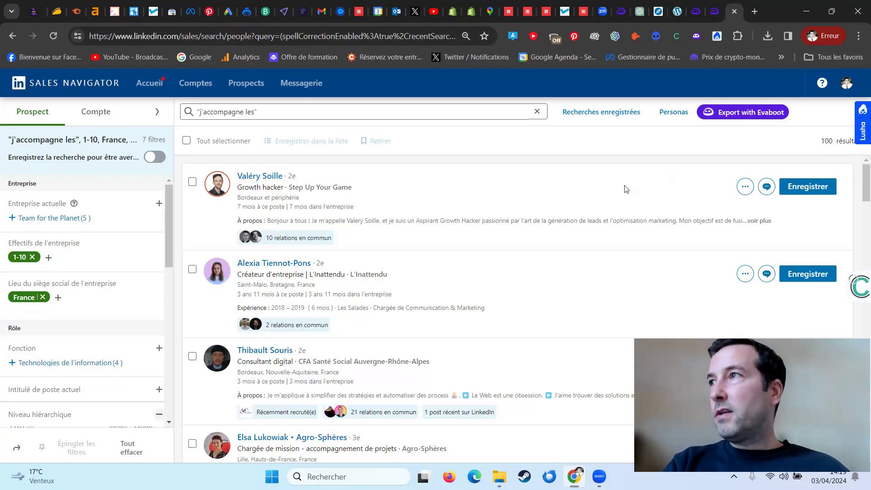
{"action": "left_click", "coordinate": [721, 8]}
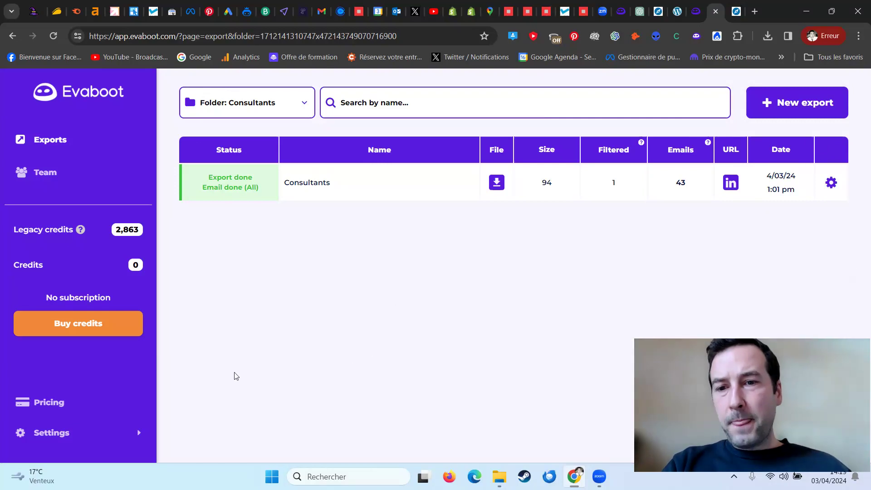
{"action": "left_click", "coordinate": [736, 11]}
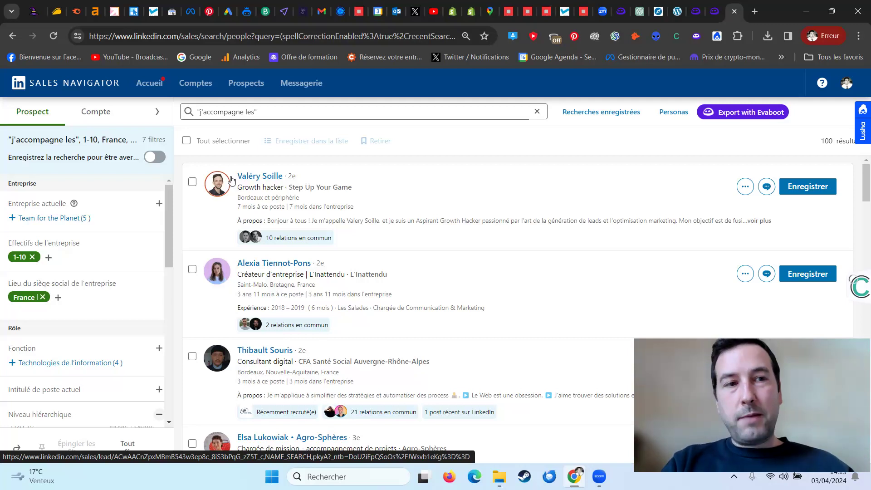
Switch to Evaboot, download the Consultants export with all leads and all emails, and open Consultants.csv in Excel
{"action": "left_click", "coordinate": [714, 11]}
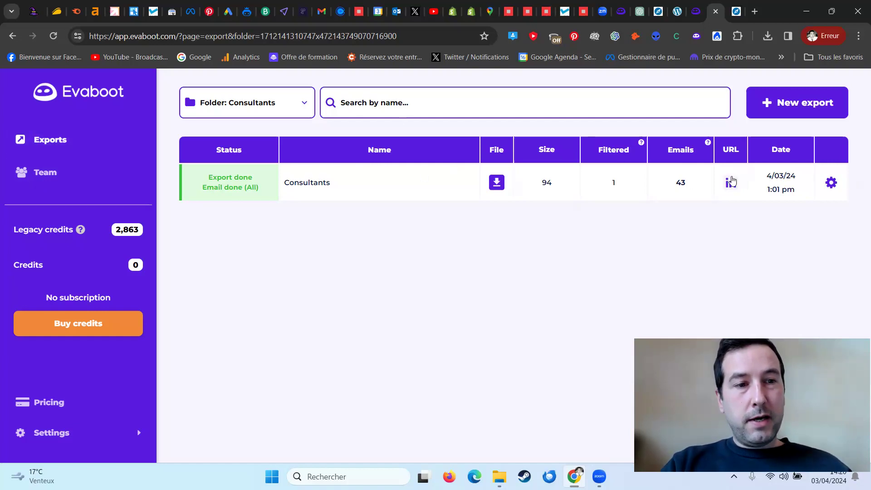
{"action": "left_click", "coordinate": [497, 182]}
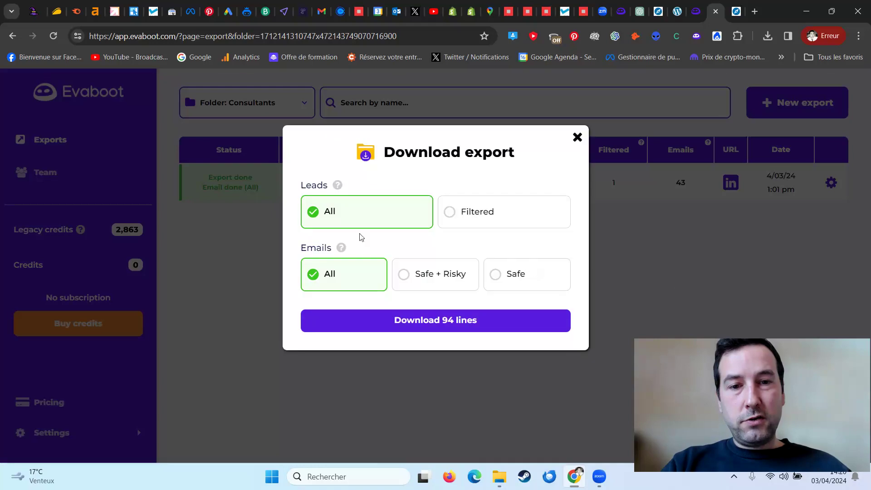
{"action": "left_click", "coordinate": [454, 332]}
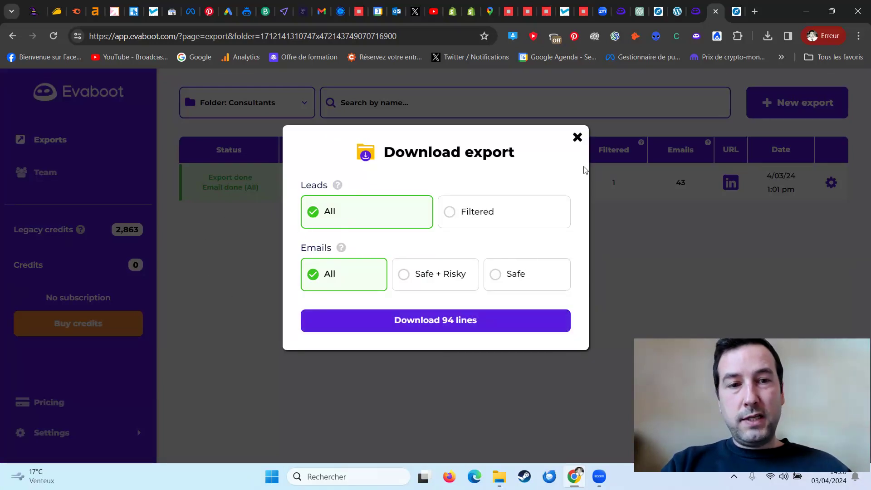
{"action": "left_click", "coordinate": [519, 320]}
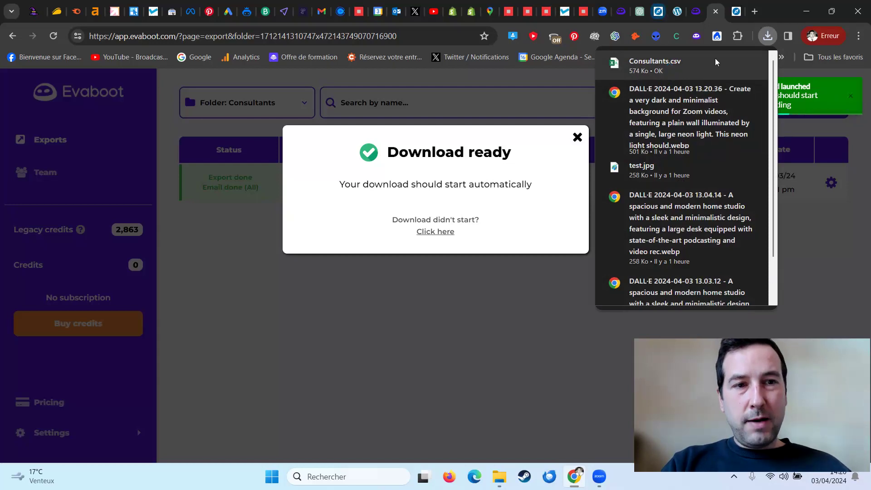
{"action": "left_click", "coordinate": [681, 68]}
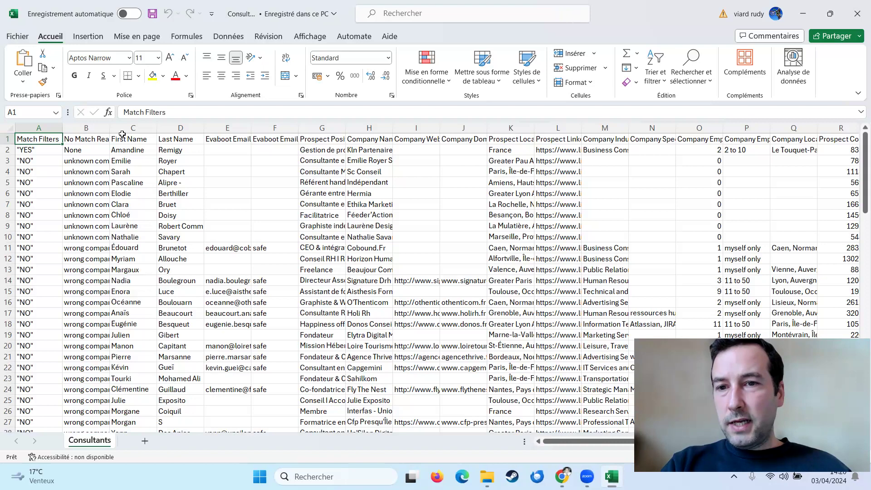
Widen the No Match Reasons and Evaboot Email columns and look through the exported leads and their email addresses
{"action": "left_click_drag", "start_coordinate": [109, 129], "coordinate": [219, 128]}
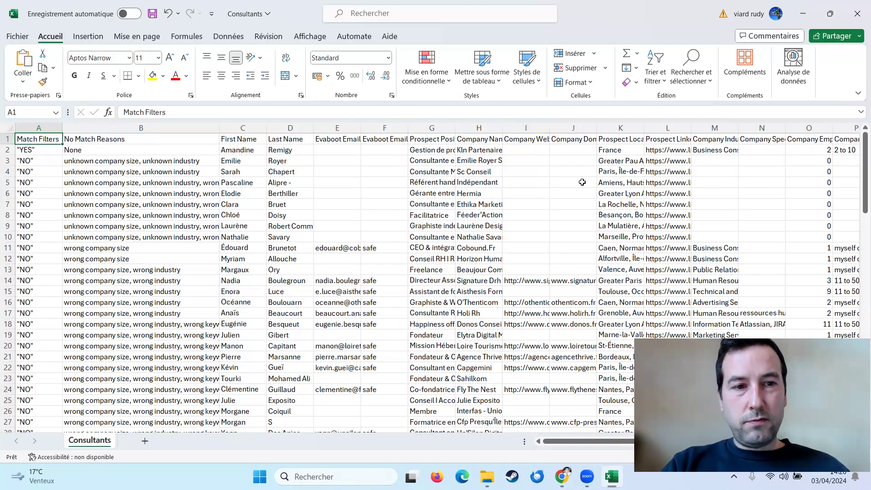
{"action": "scroll", "coordinate": [499, 353], "scroll_direction": "down", "scroll_amount": 5}
{"action": "scroll", "coordinate": [508, 334], "scroll_direction": "up", "scroll_amount": 4}
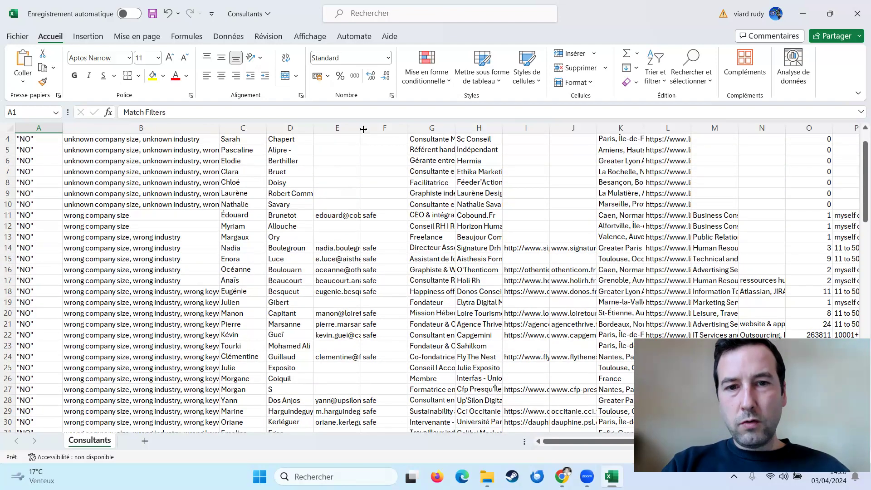
{"action": "double_click", "coordinate": [363, 129]}
{"action": "scroll", "coordinate": [361, 191], "scroll_direction": "down", "scroll_amount": 4}
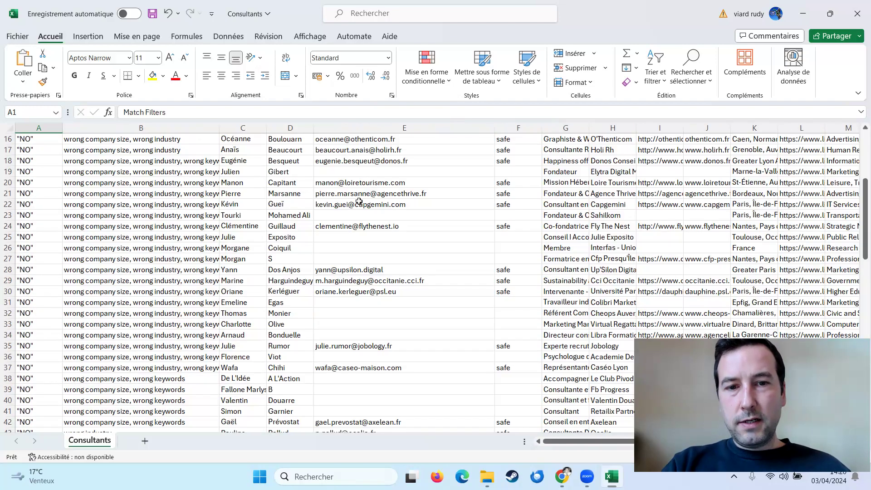
{"action": "scroll", "coordinate": [360, 196], "scroll_direction": "down", "scroll_amount": 17}
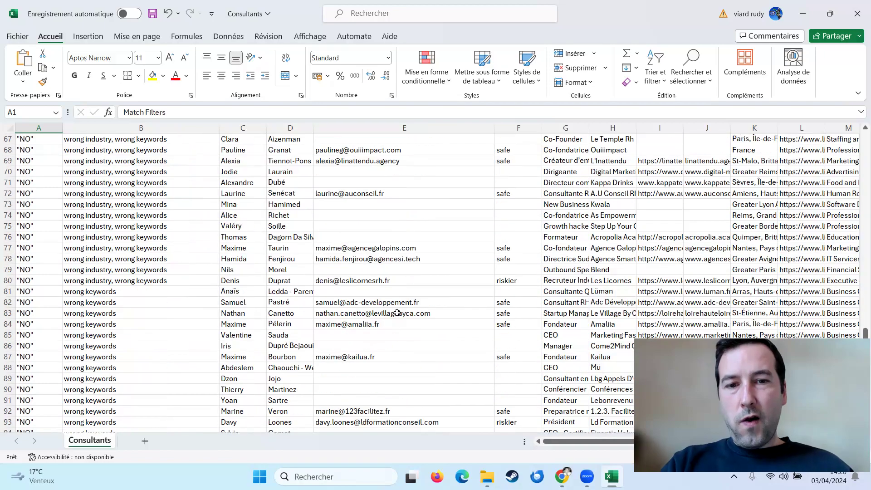
{"action": "scroll", "coordinate": [397, 313], "scroll_direction": "down", "scroll_amount": 6}
{"action": "scroll", "coordinate": [397, 314], "scroll_direction": "up", "scroll_amount": 20}
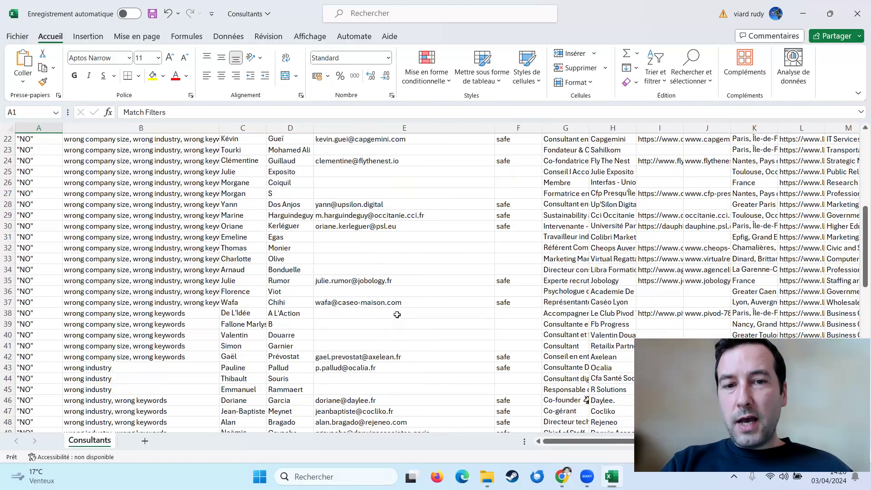
{"action": "scroll", "coordinate": [397, 314], "scroll_direction": "up", "scroll_amount": 7}
{"action": "left_click", "coordinate": [379, 174]}
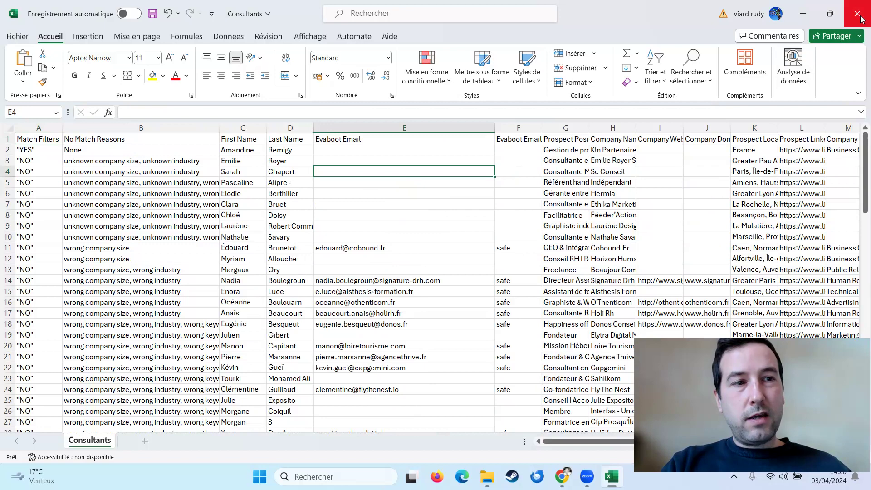
Close the Consultants workbook and dismiss the download dialog in Evaboot
{"action": "left_click", "coordinate": [858, 15]}
{"action": "left_click", "coordinate": [414, 252]}
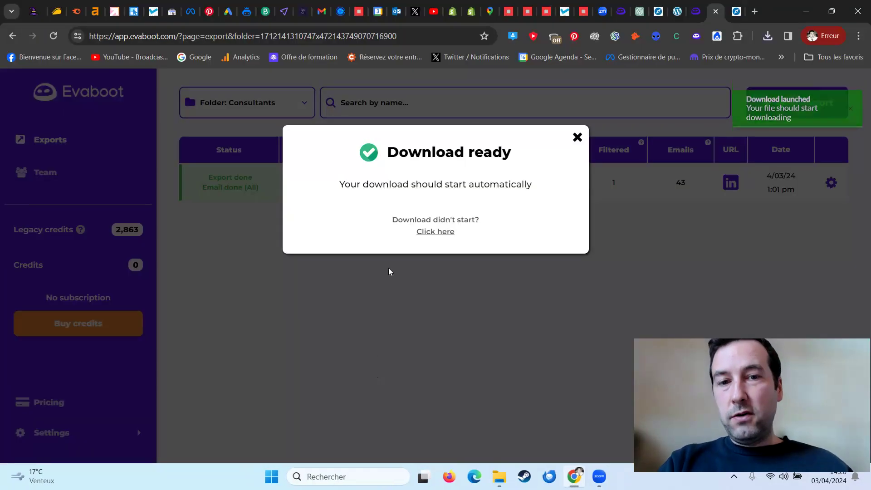
{"action": "left_click", "coordinate": [577, 137]}
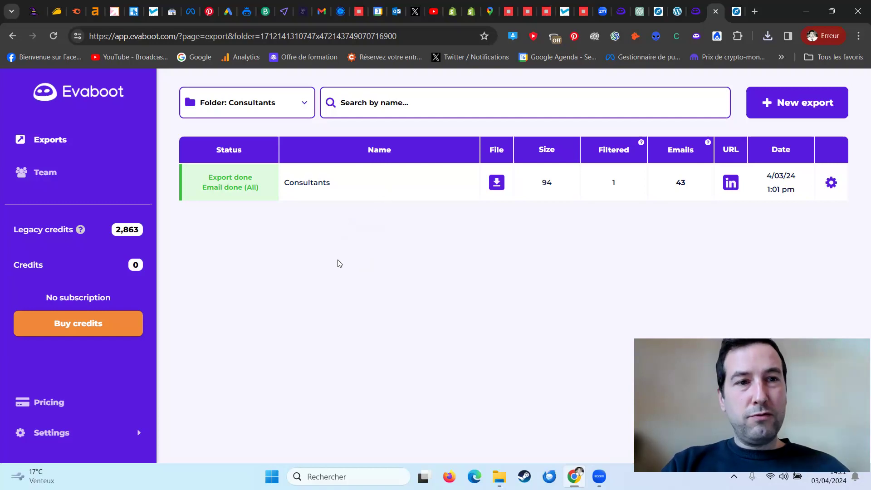
Switch to the Webmarketing Conseil training site and look through its list of course modules
{"action": "left_click", "coordinate": [678, 11]}
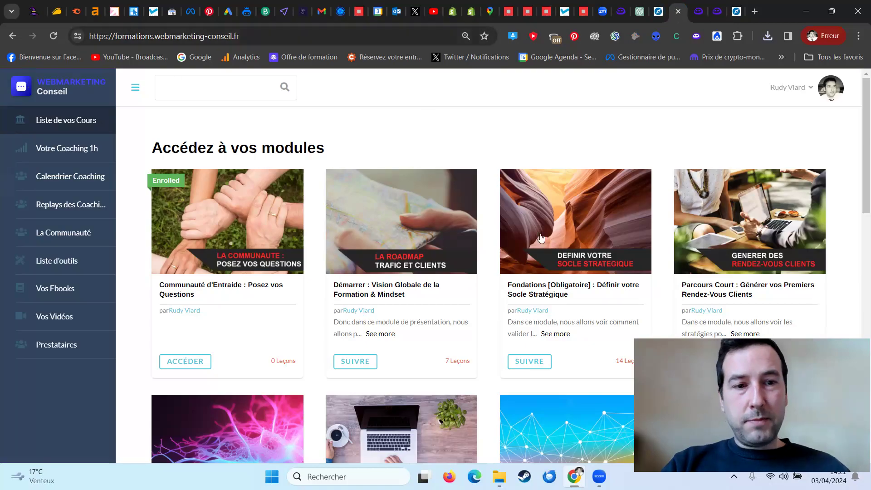
{"action": "scroll", "coordinate": [196, 178], "scroll_direction": "down", "scroll_amount": 4}
{"action": "scroll", "coordinate": [258, 228], "scroll_direction": "down", "scroll_amount": 8}
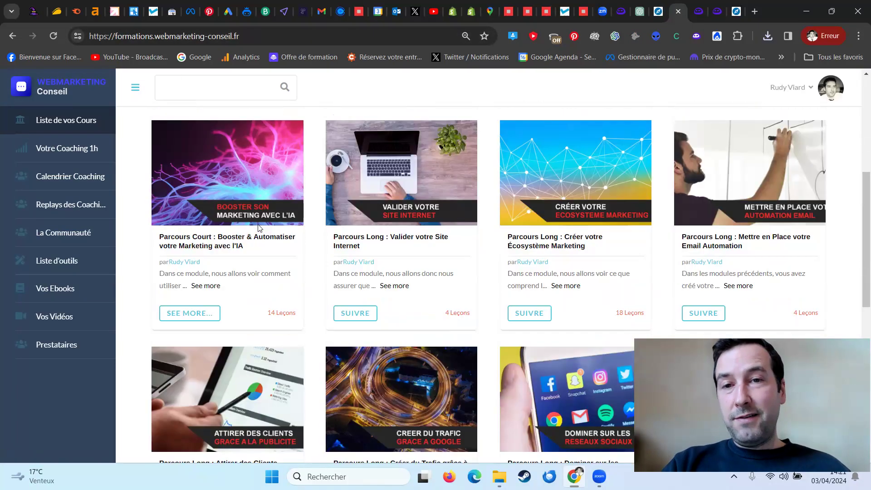
{"action": "scroll", "coordinate": [250, 254], "scroll_direction": "up", "scroll_amount": 12}
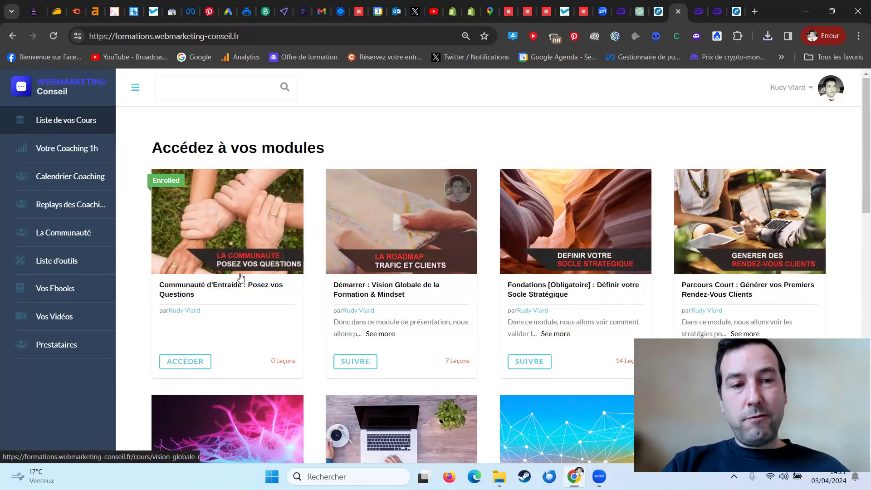
{"action": "scroll", "coordinate": [822, 210], "scroll_direction": "down", "scroll_amount": 10}
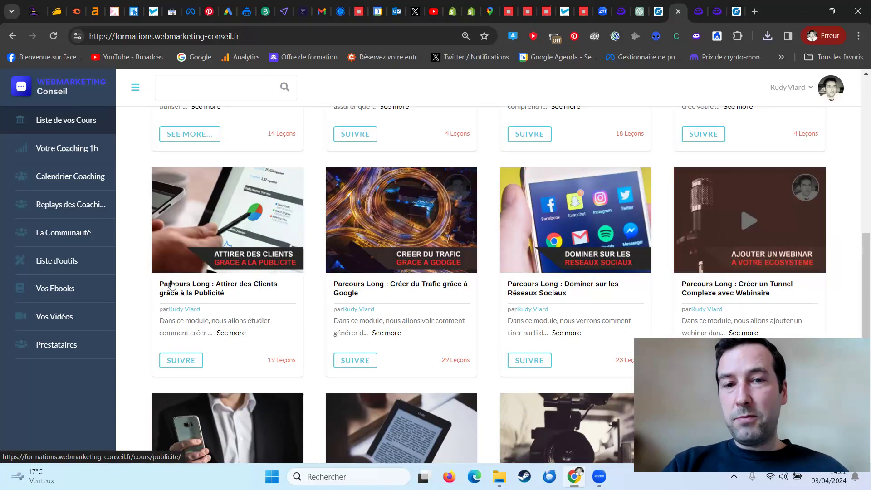
{"action": "scroll", "coordinate": [293, 152], "scroll_direction": "up", "scroll_amount": 10}
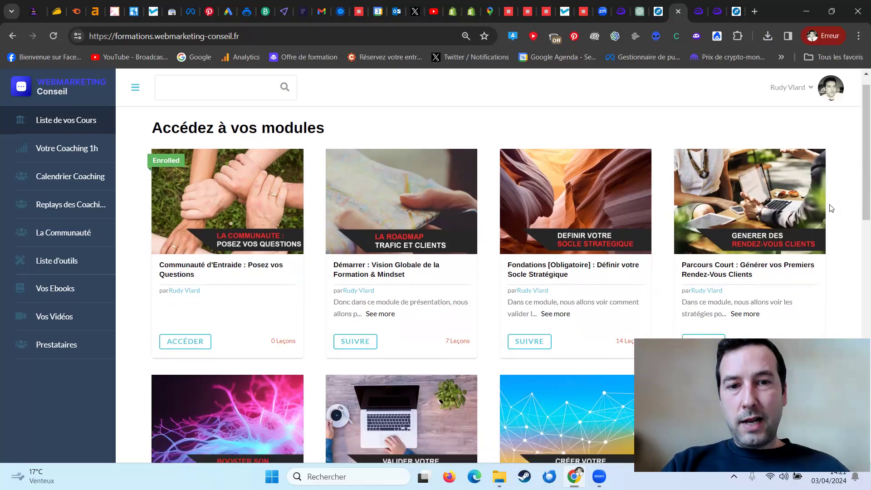
{"action": "scroll", "coordinate": [824, 199], "scroll_direction": "down", "scroll_amount": 10}
{"action": "scroll", "coordinate": [431, 225], "scroll_direction": "up", "scroll_amount": 10}
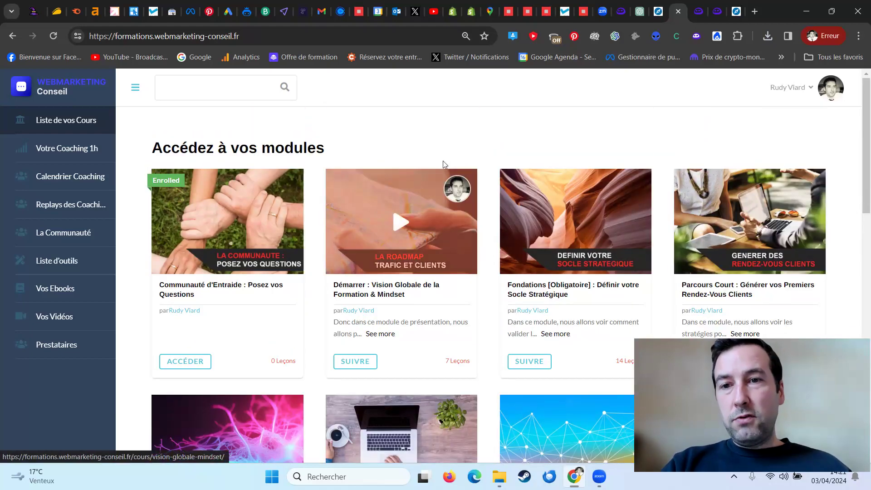